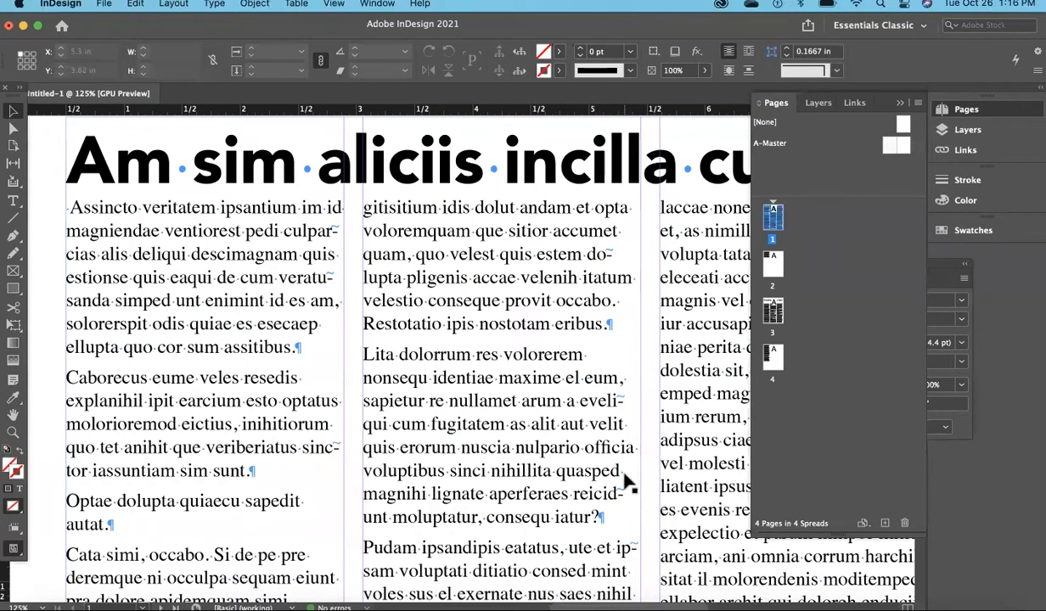
Turn off hyphenation for all the text in the threaded story.
click(13, 204)
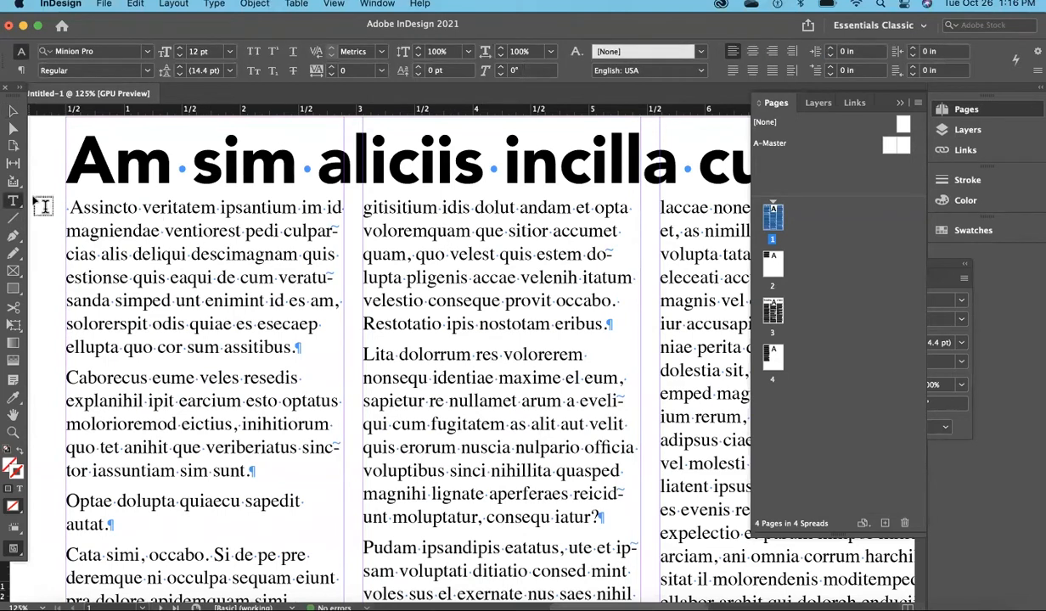
click(113, 207)
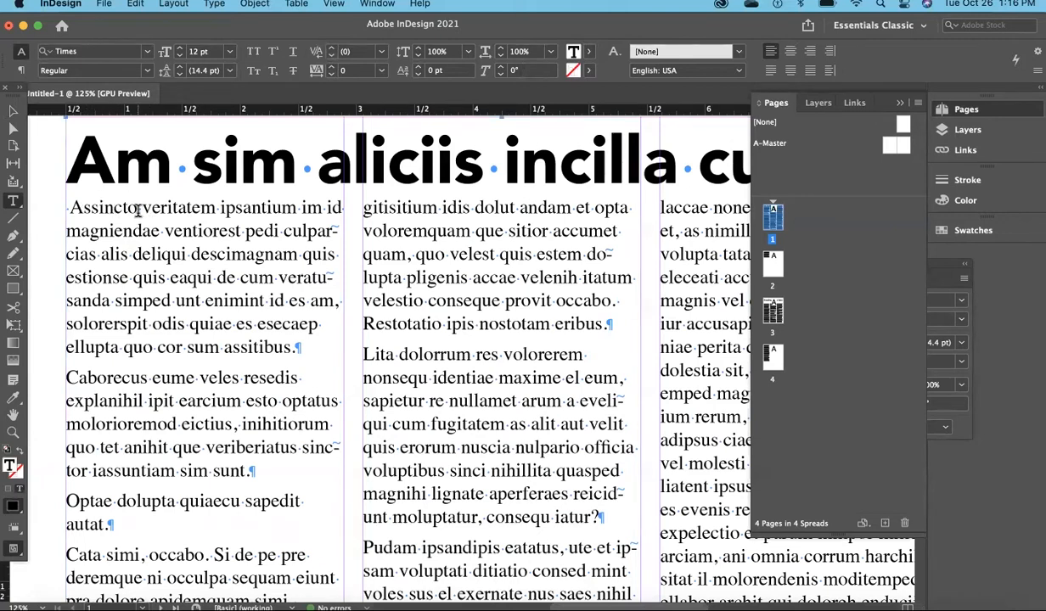
key(super+a)
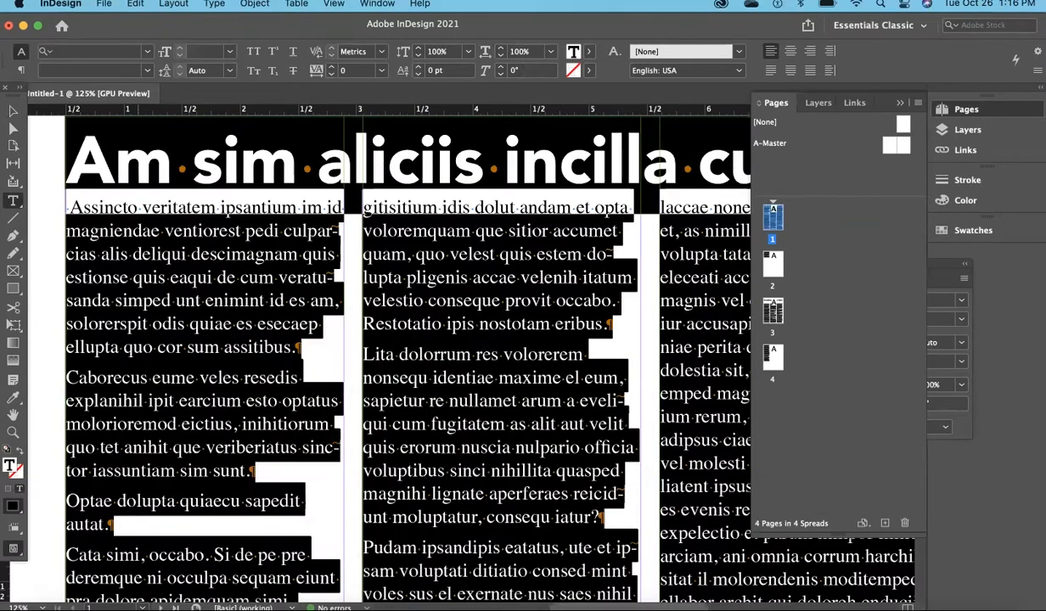
click(22, 75)
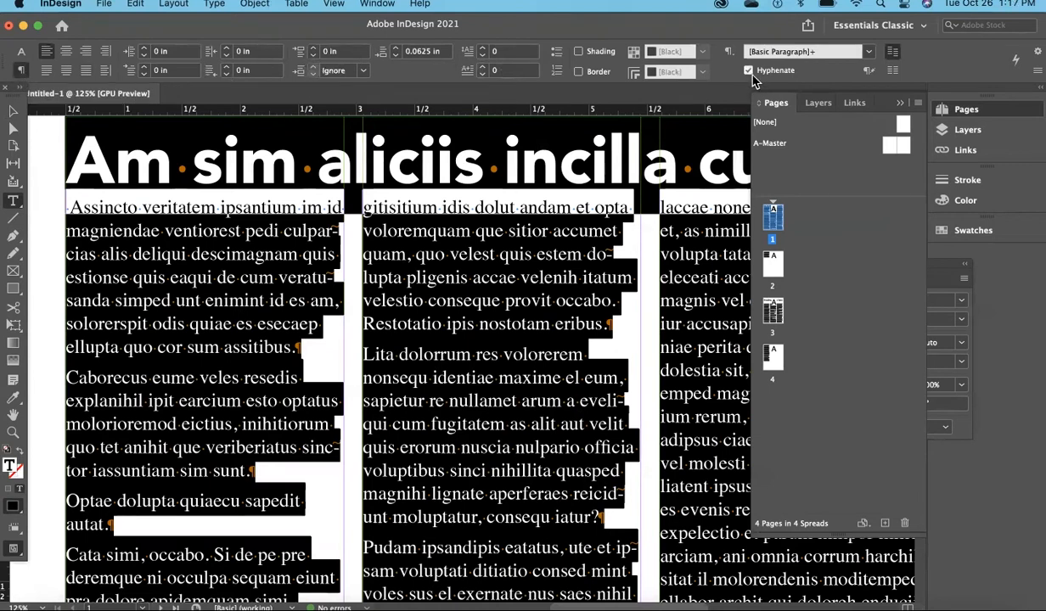
click(747, 71)
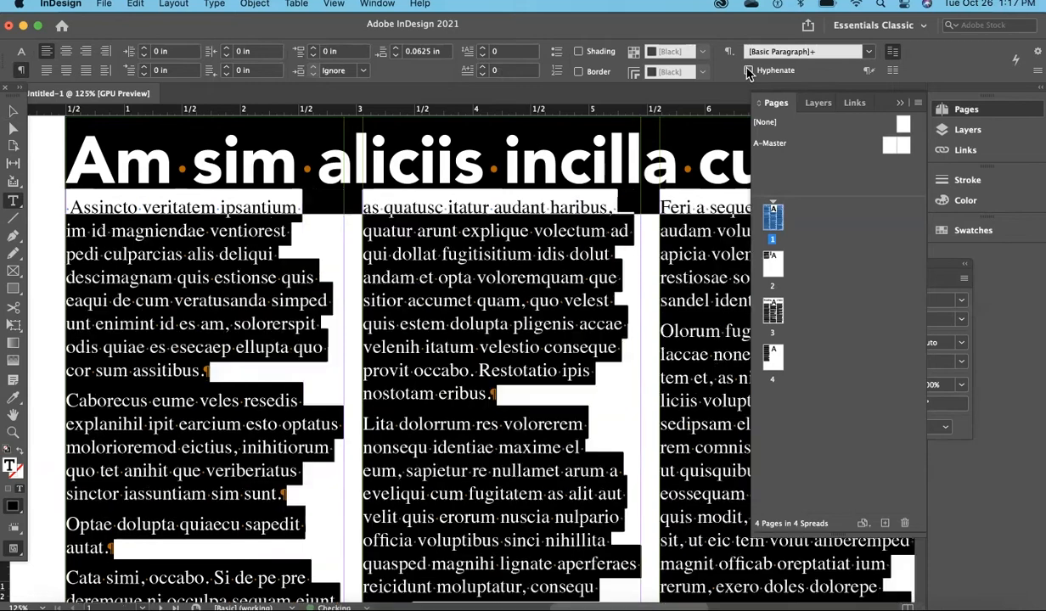
click(559, 240)
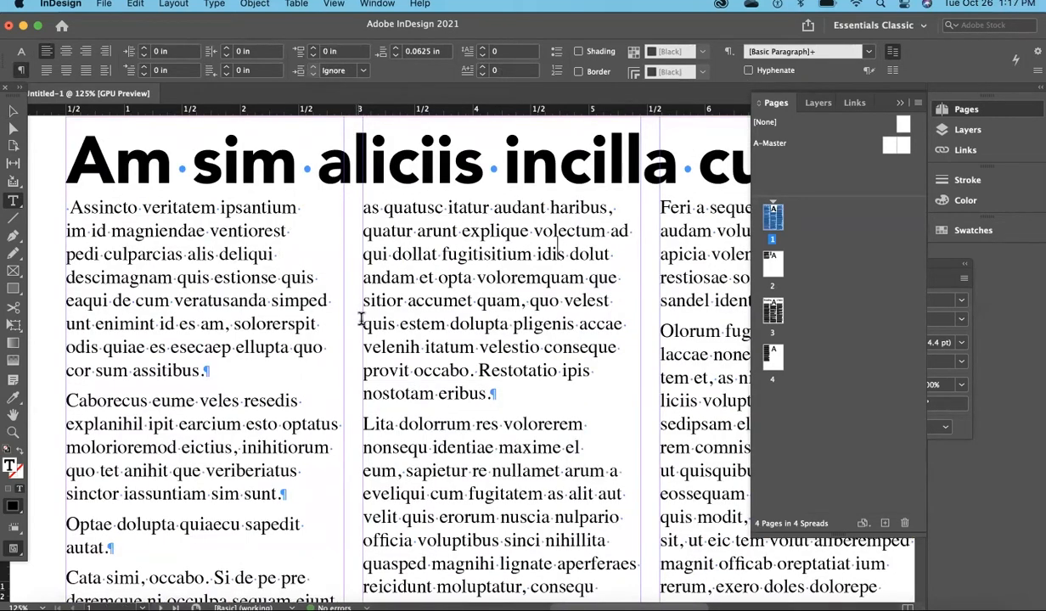
Apply No Break to "sapedit autat." at the end of the short paragraph in page 1's first column.
scroll(303, 330, down, 7)
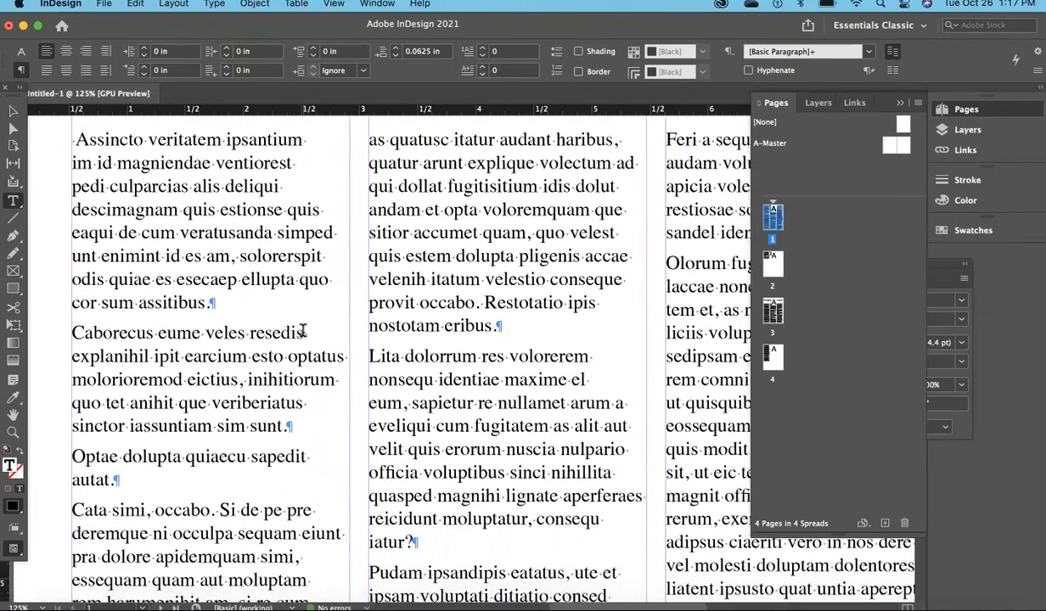
scroll(303, 330, left, 2)
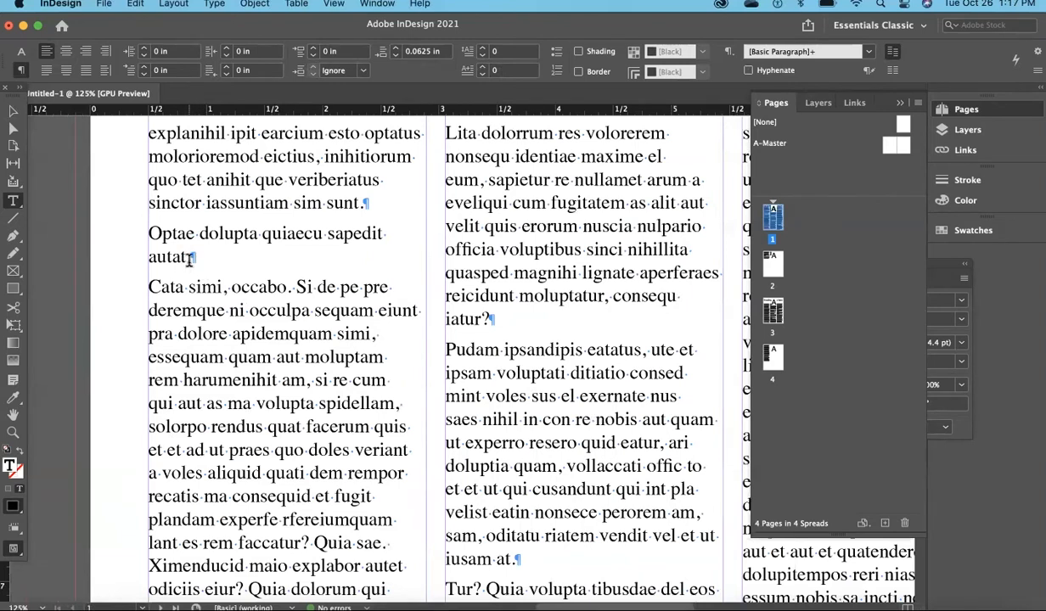
drag(192, 257, 327, 234)
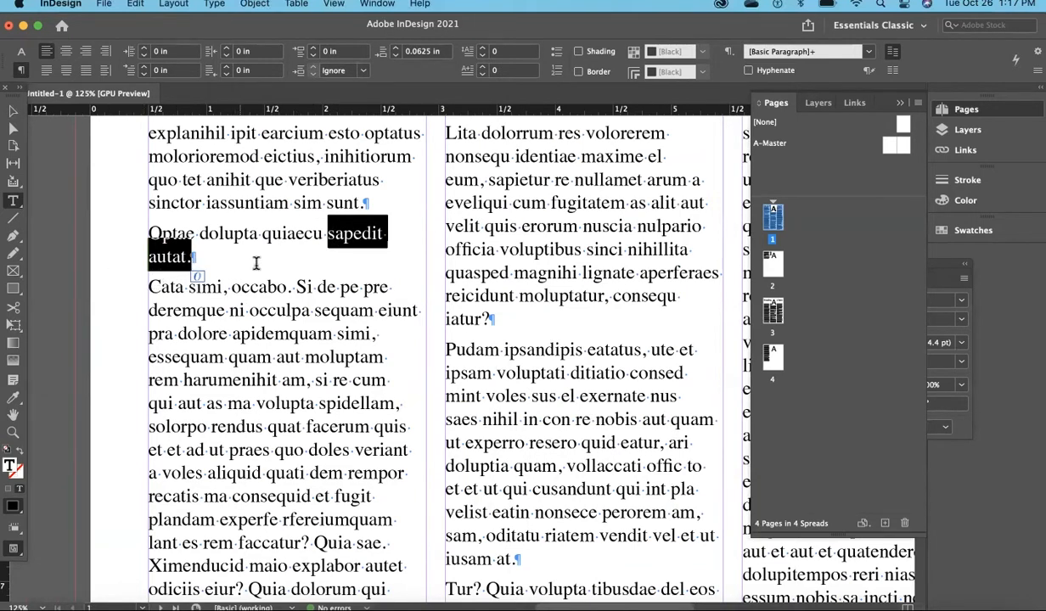
click(369, 8)
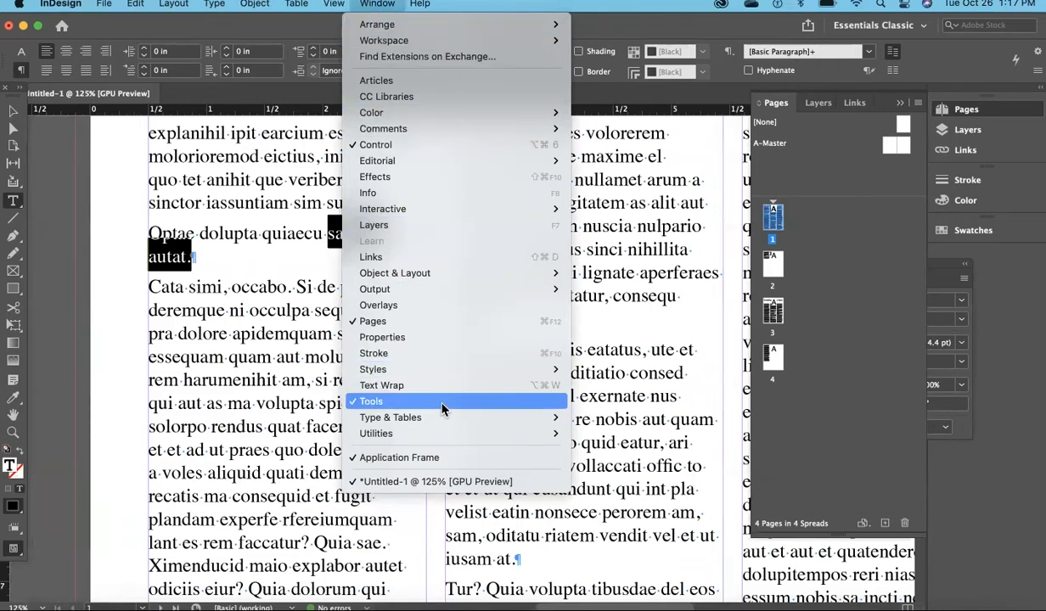
mouse_move(442, 417)
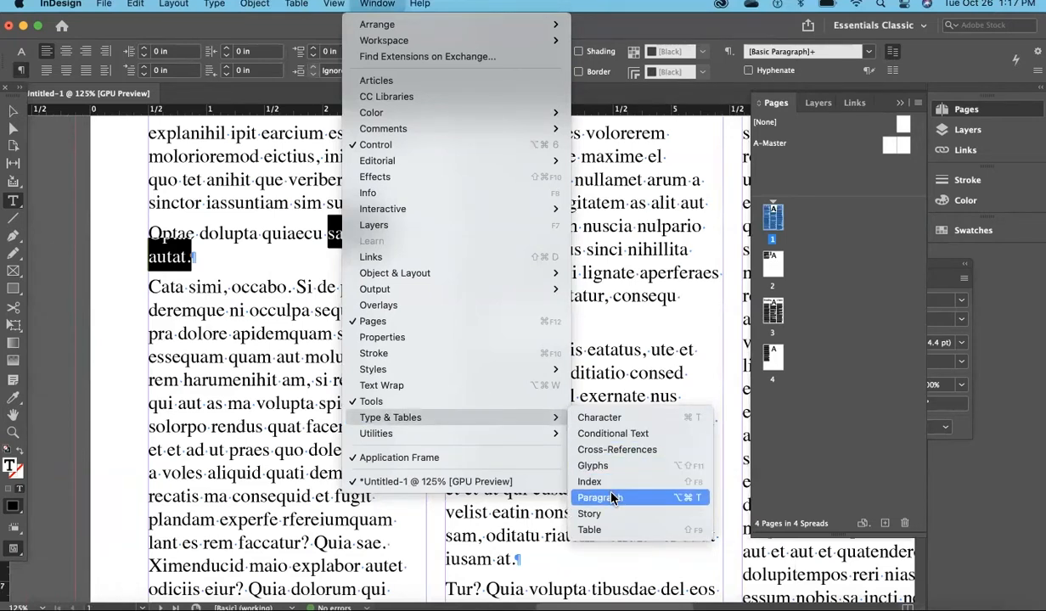
click(617, 419)
drag(851, 268, 602, 250)
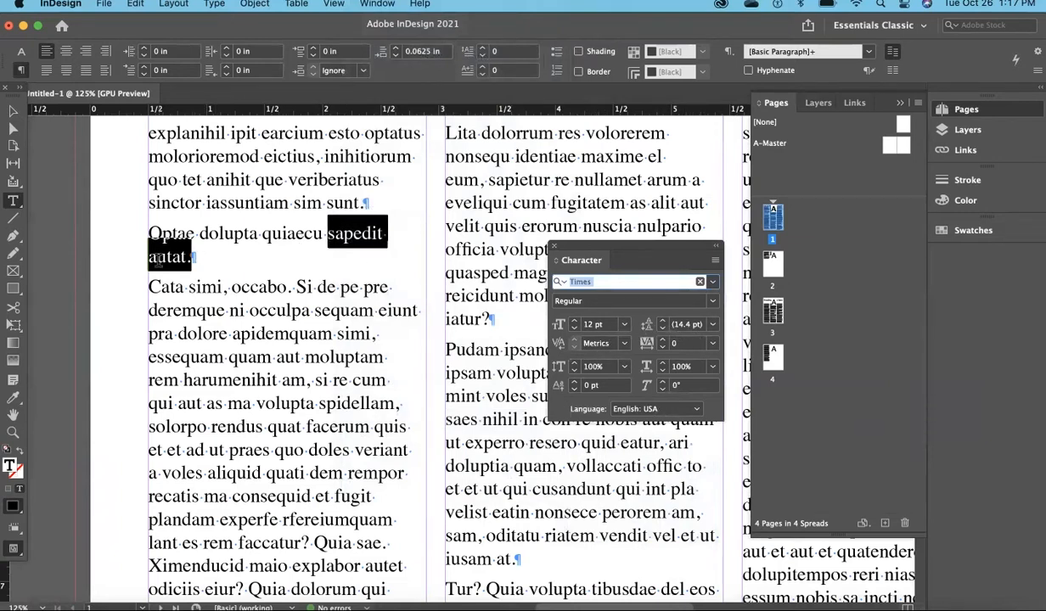
click(716, 265)
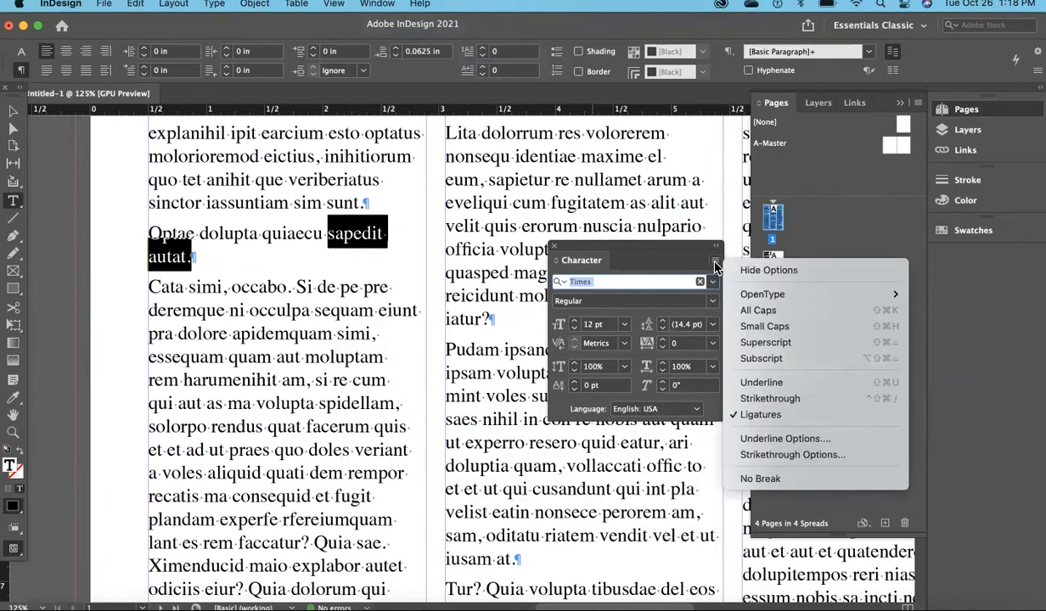
click(802, 481)
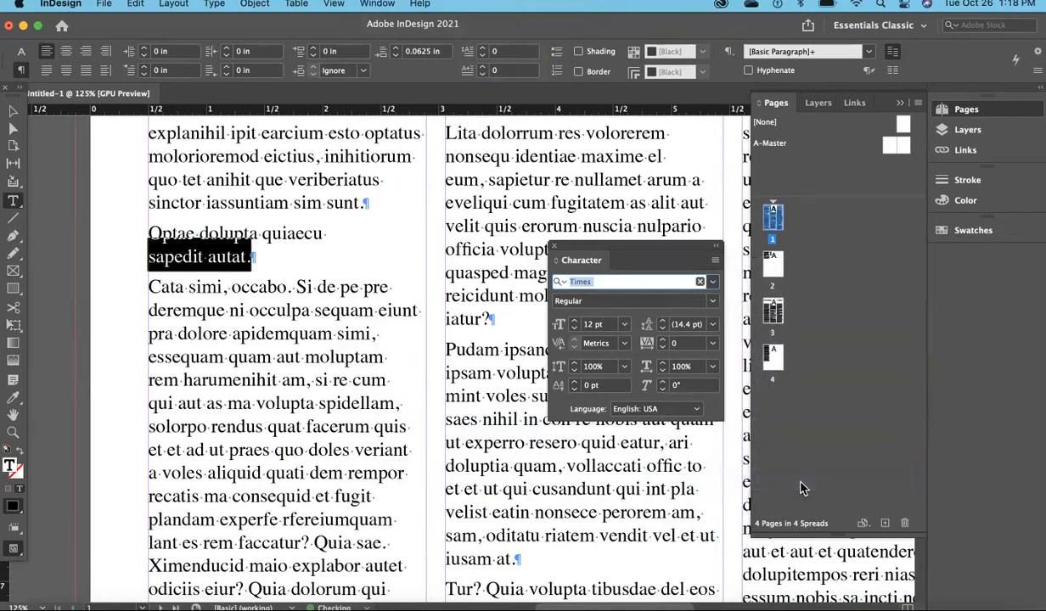
click(212, 263)
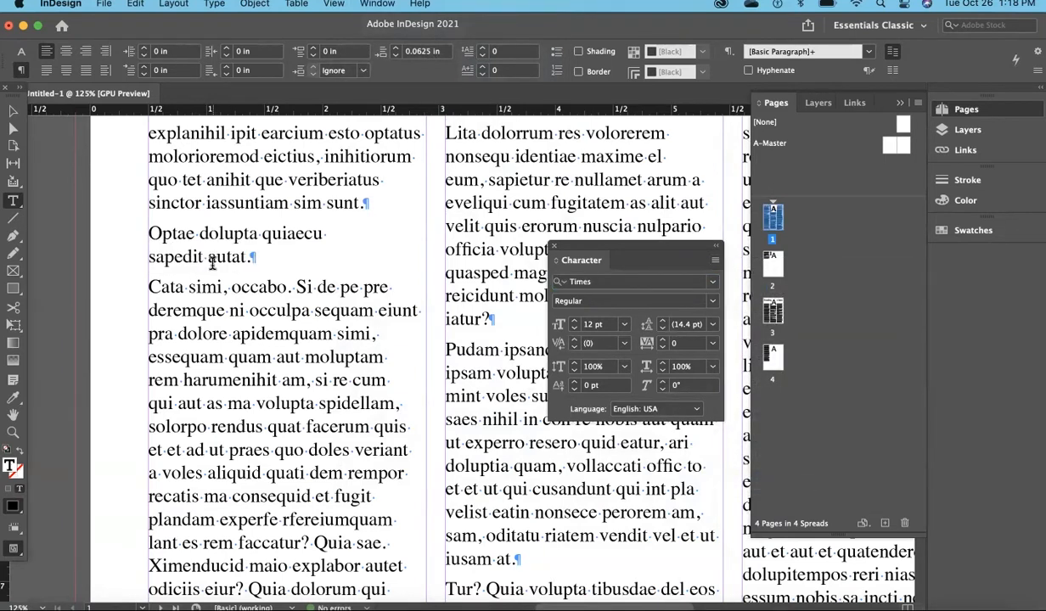
Apply No Break to "consequ iatur?" at the end of its paragraph in page 1's second column.
drag(589, 245, 798, 246)
drag(493, 319, 609, 299)
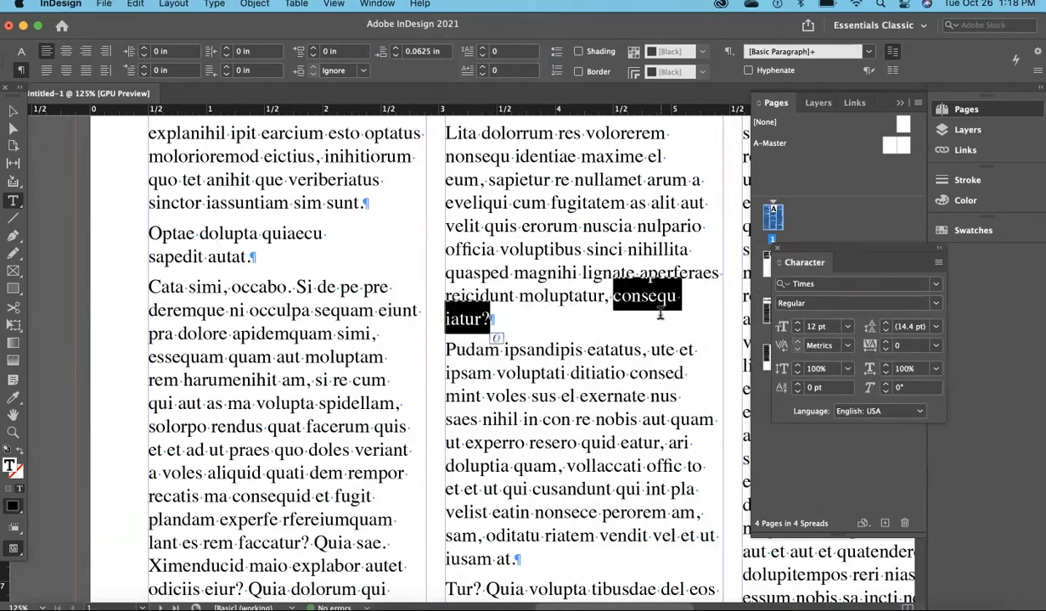
click(938, 265)
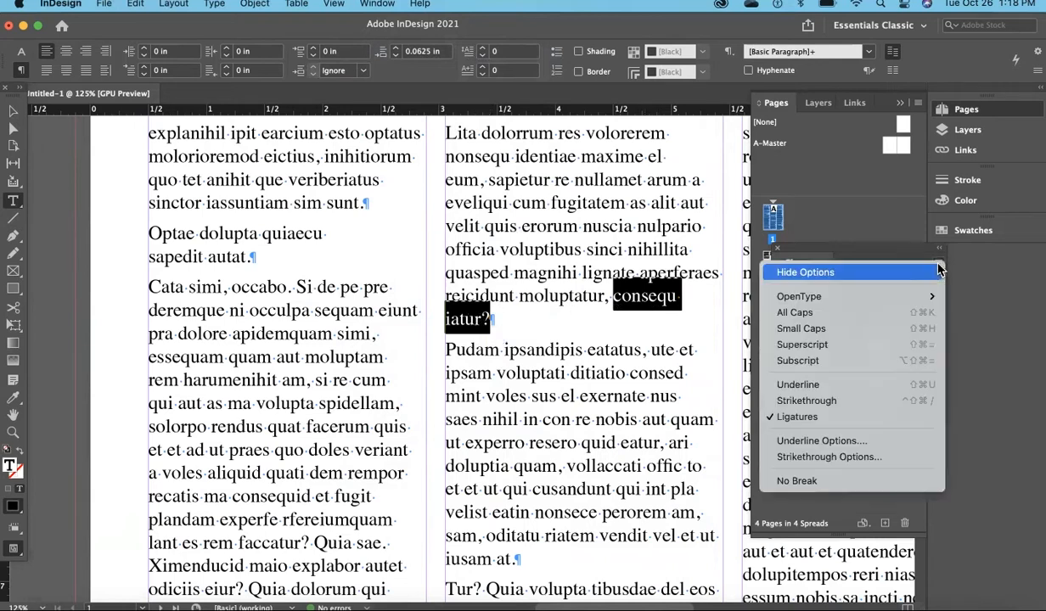
click(849, 482)
click(554, 396)
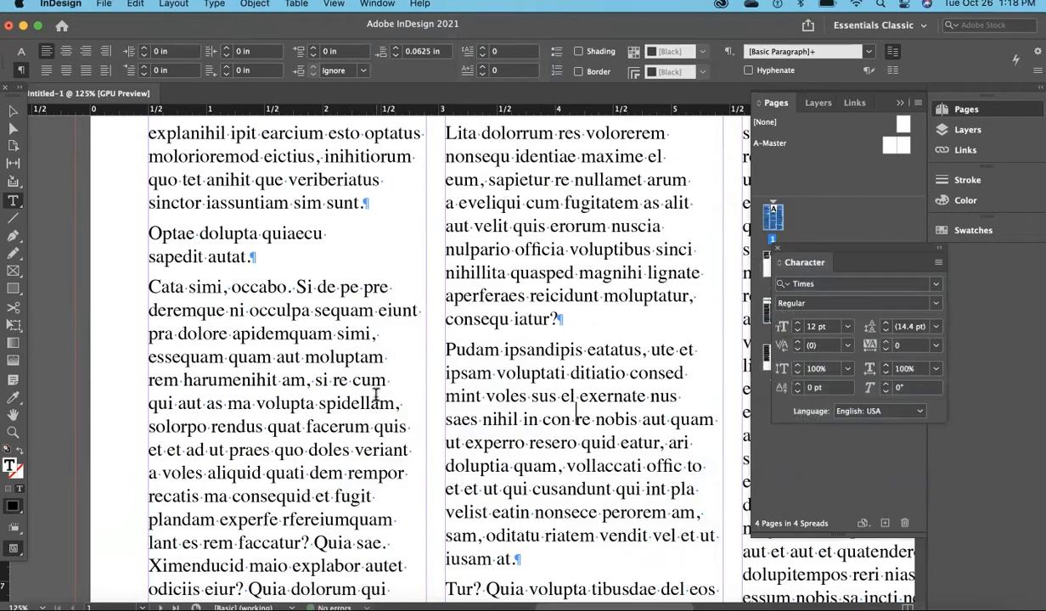
Examine the remaining columns of page 1 for single words stranded on paragraphs' last lines.
scroll(375, 395, down, 4)
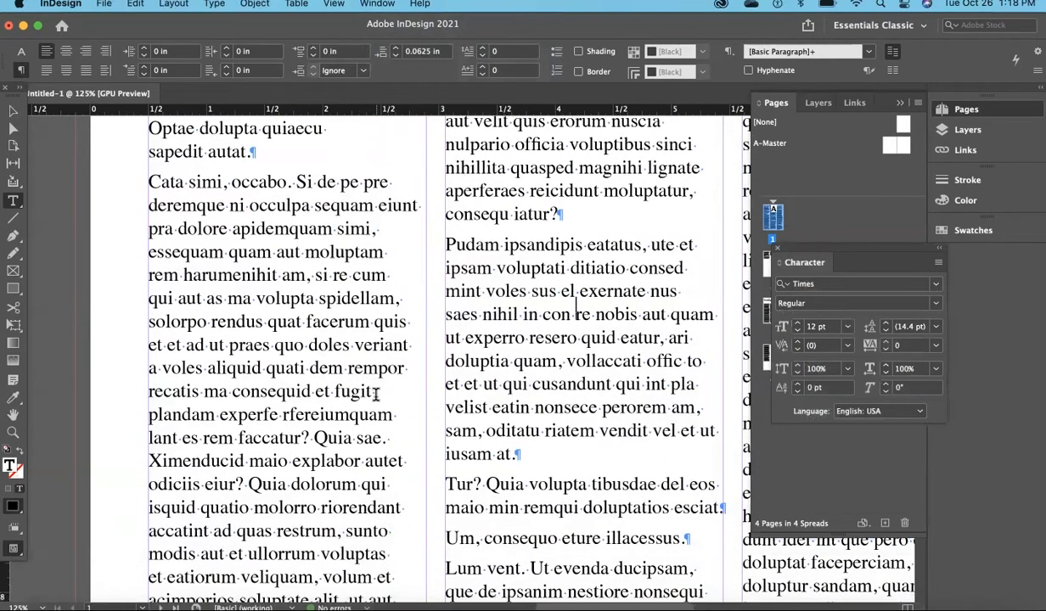
scroll(374, 394, down, 10)
scroll(377, 394, up, 5)
scroll(376, 394, up, 3)
scroll(376, 394, right, 12)
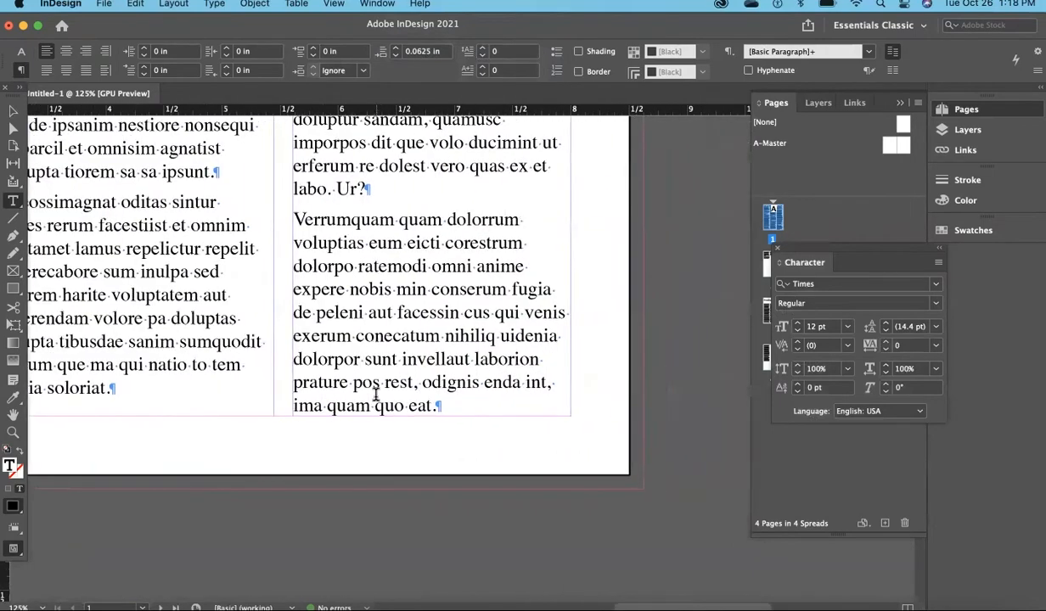
scroll(377, 395, up, 20)
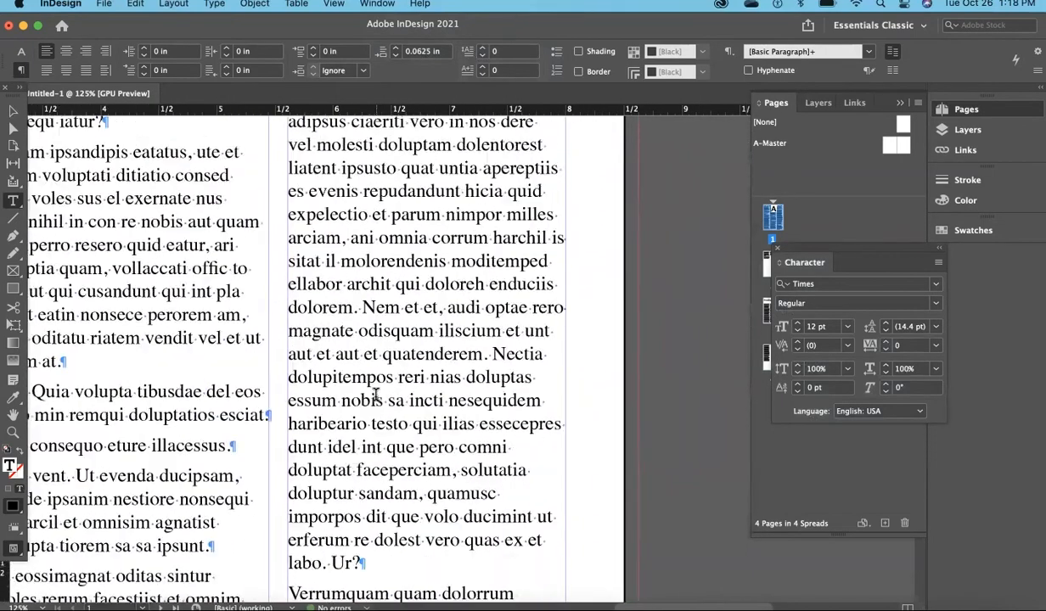
scroll(376, 395, up, 8)
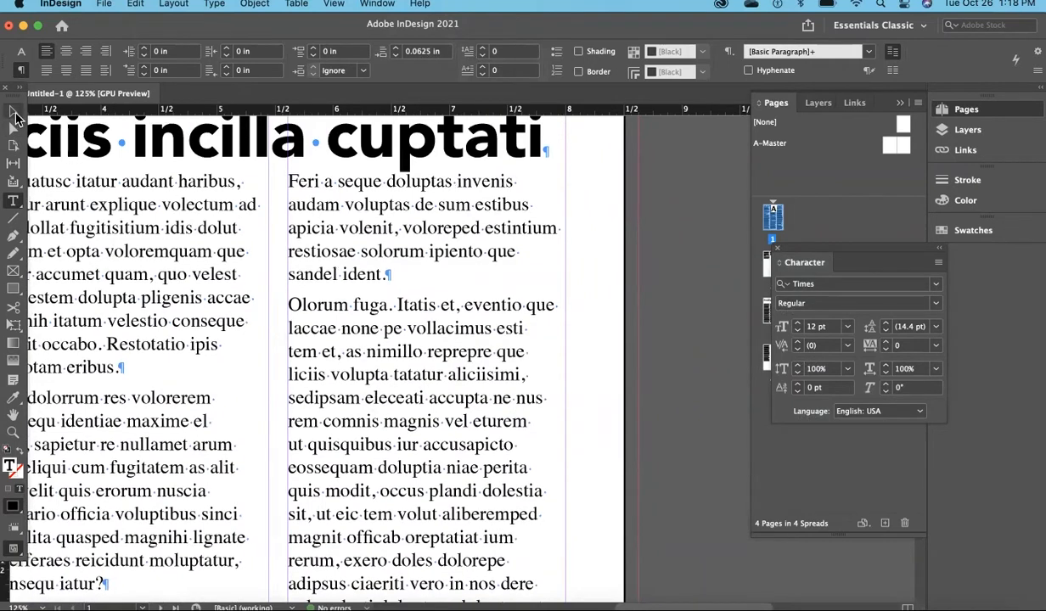
click(13, 110)
click(658, 285)
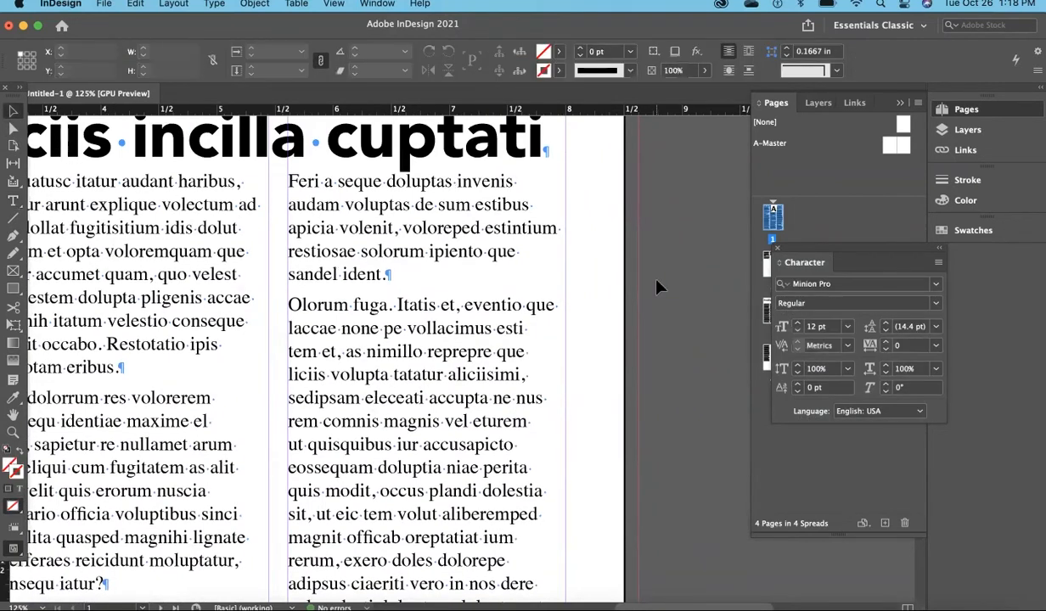
key(super+0)
click(527, 363)
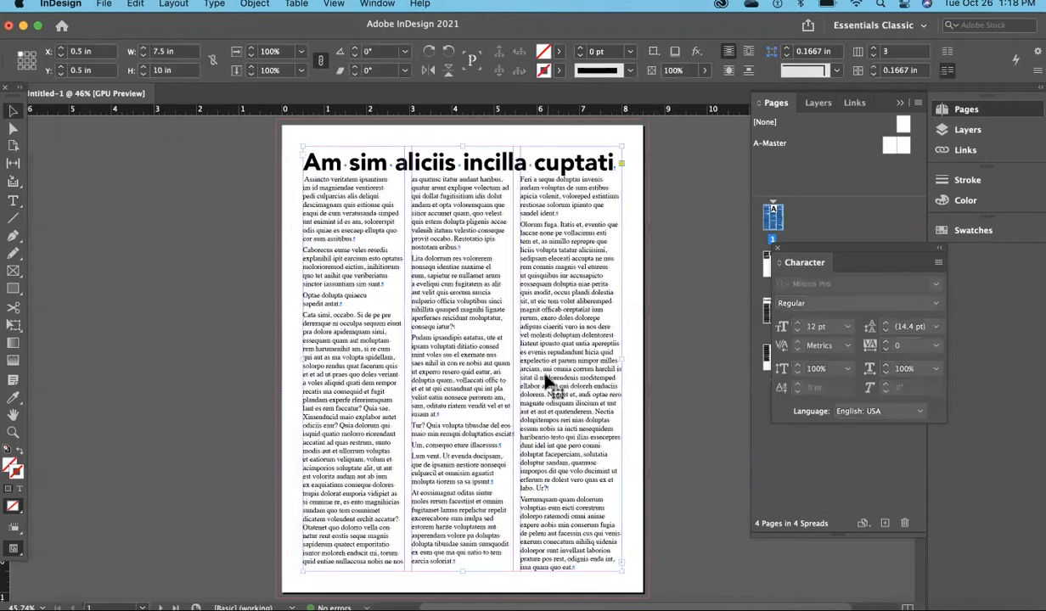
Apply No Break to "ide voluptatur?" at the end of the first paragraph on page 2.
double_click(764, 267)
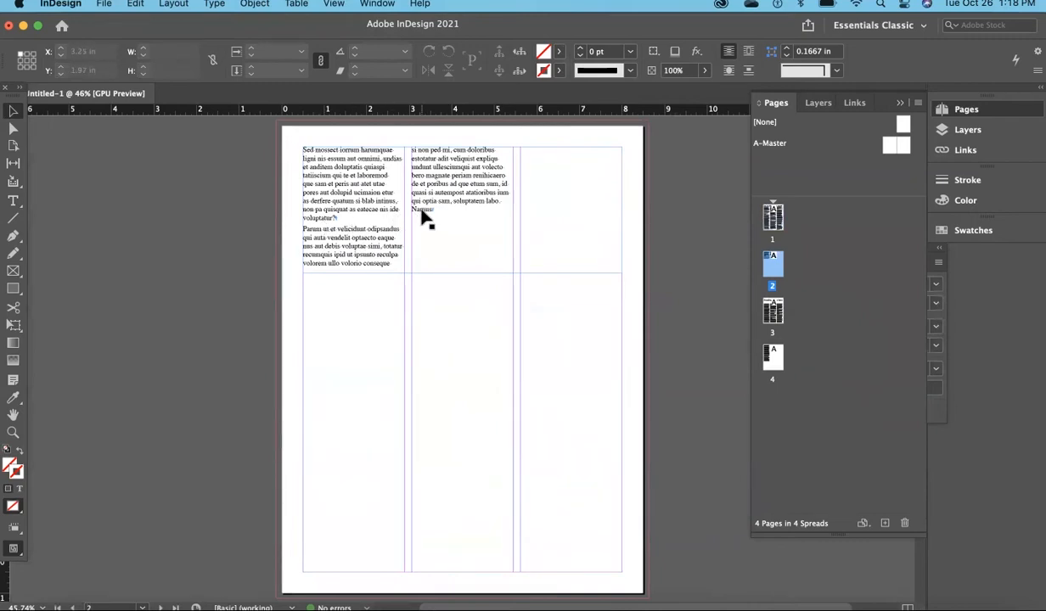
key(super+equal)
key(super+equal)
key(super+equal)
key(super+equal)
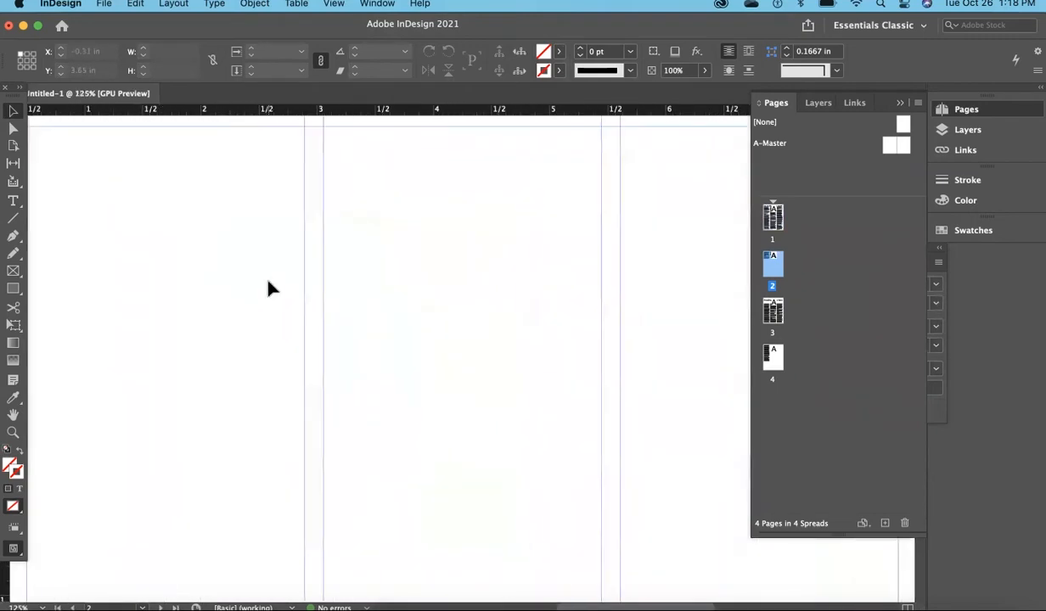
drag(374, 313, 492, 382)
drag(390, 268, 403, 458)
click(13, 201)
drag(403, 253, 255, 276)
key(super+t)
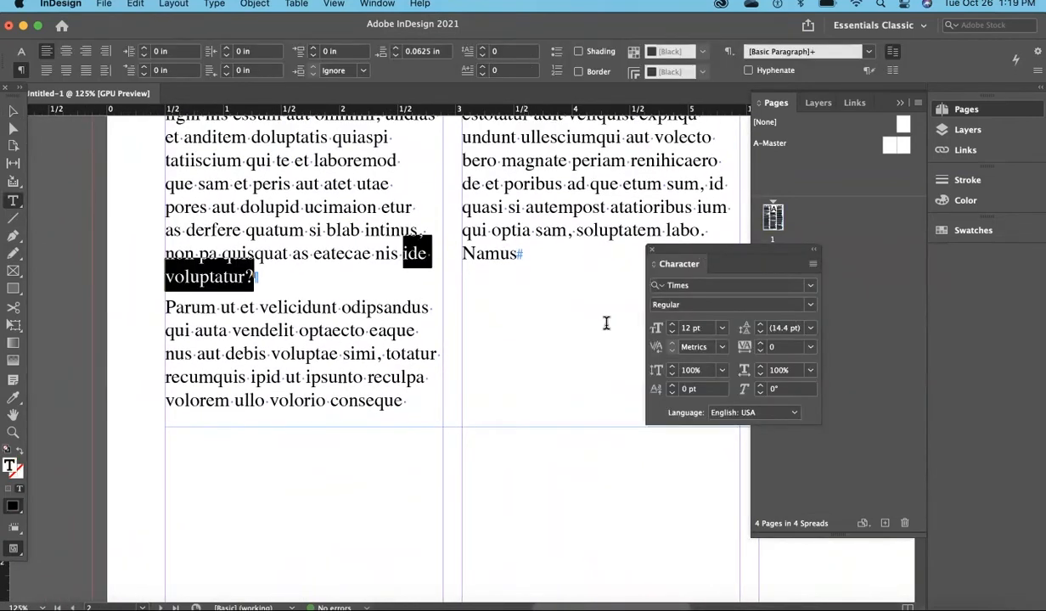
click(812, 264)
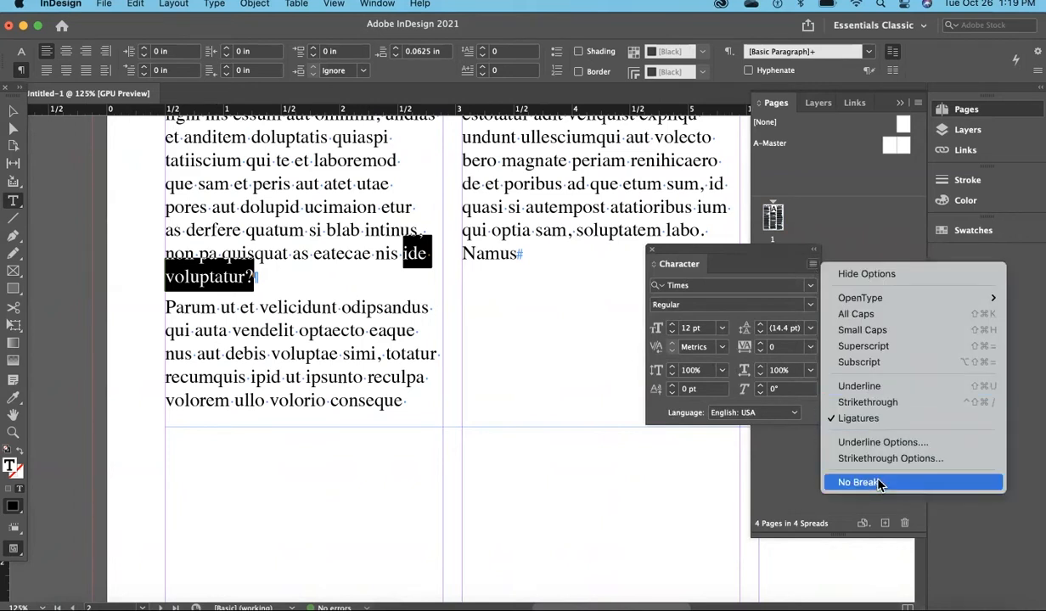
click(880, 482)
Apply No Break to "labo. Namus" at the end of page 2's second column.
drag(517, 250, 668, 225)
click(812, 264)
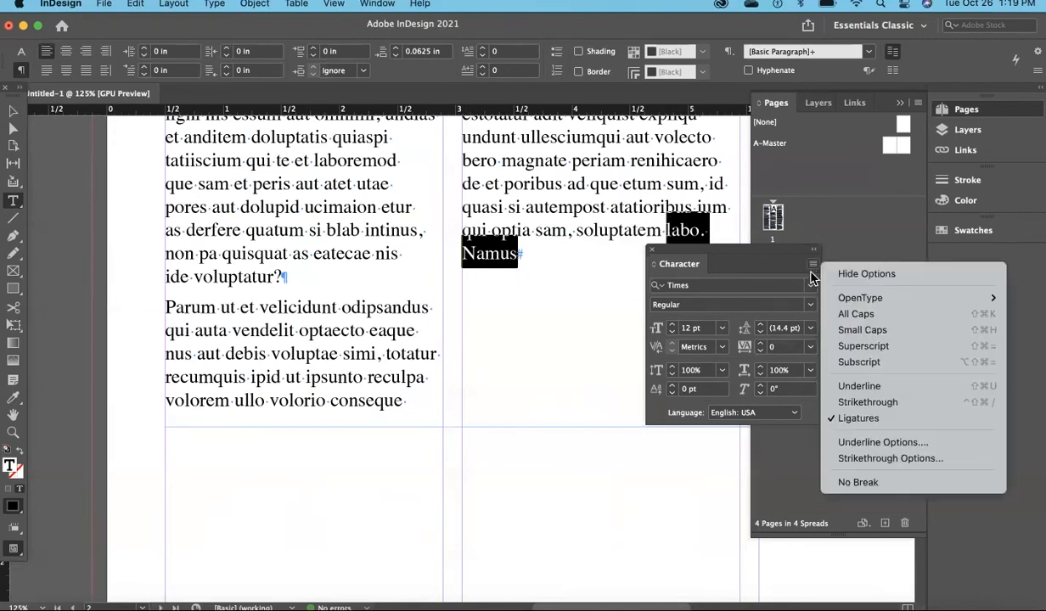
click(883, 482)
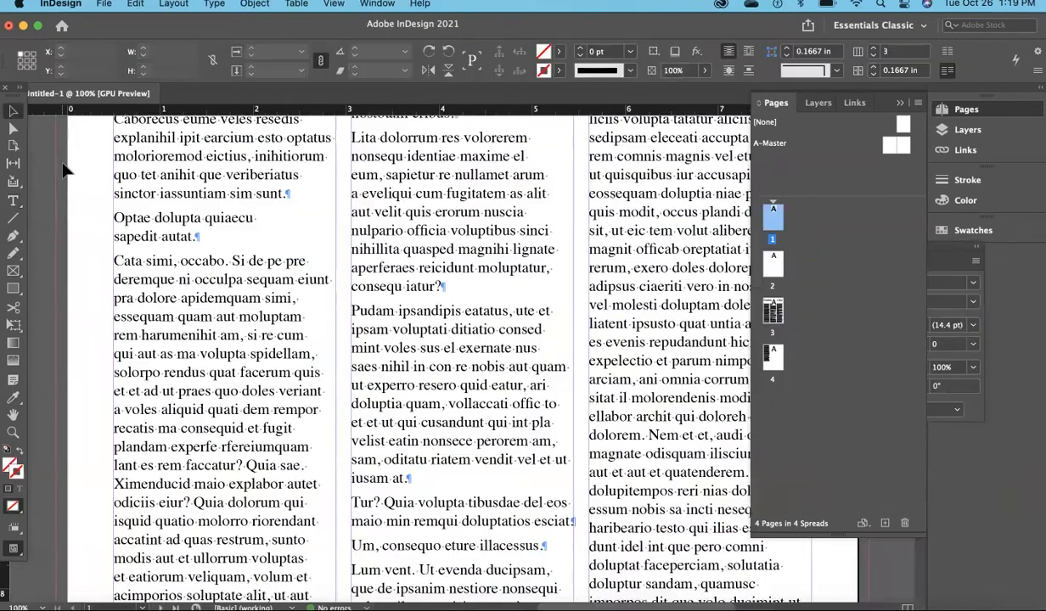
click(63, 170)
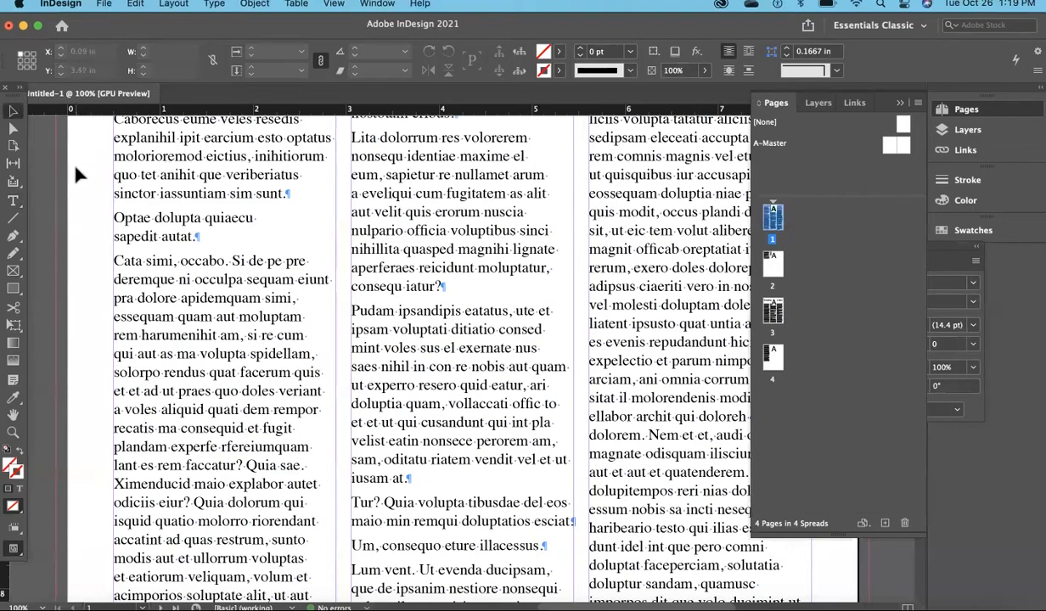
Remove the stray space before "Assincto" at the start of page 1's body text.
key(space)
drag(77, 164, 166, 317)
drag(158, 278, 136, 411)
key(space)
drag(83, 357, 101, 305)
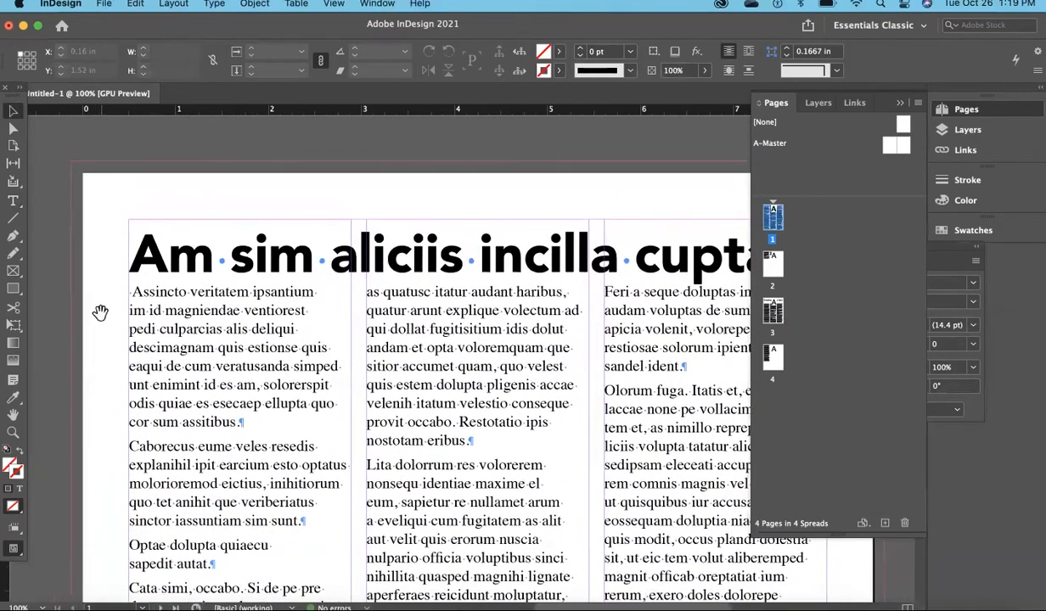
click(12, 203)
drag(136, 294, 125, 290)
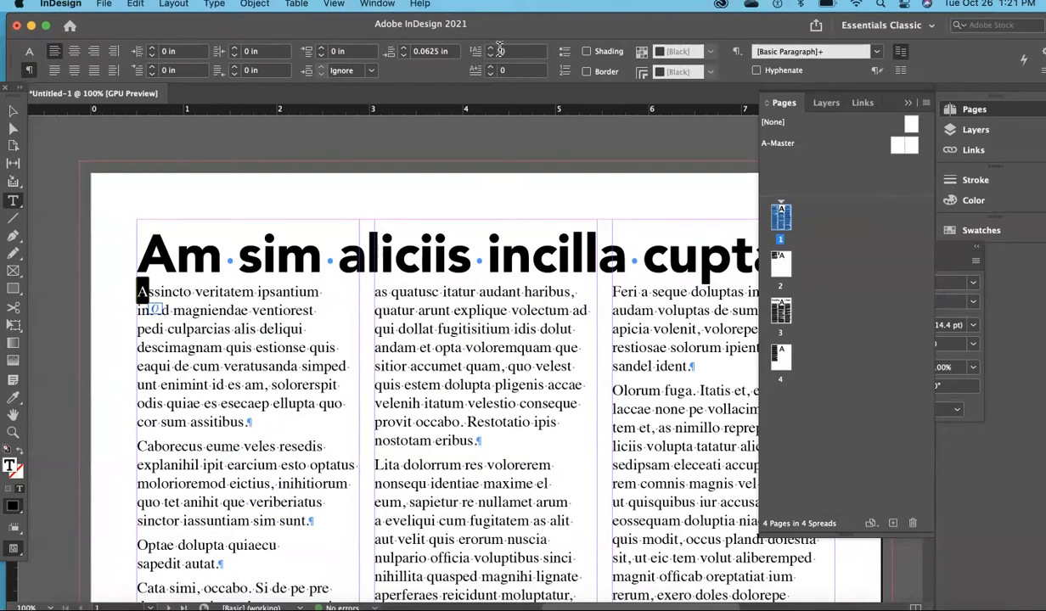
Give the opening body paragraph a drop cap four lines deep.
click(490, 48)
click(490, 48)
click(490, 48)
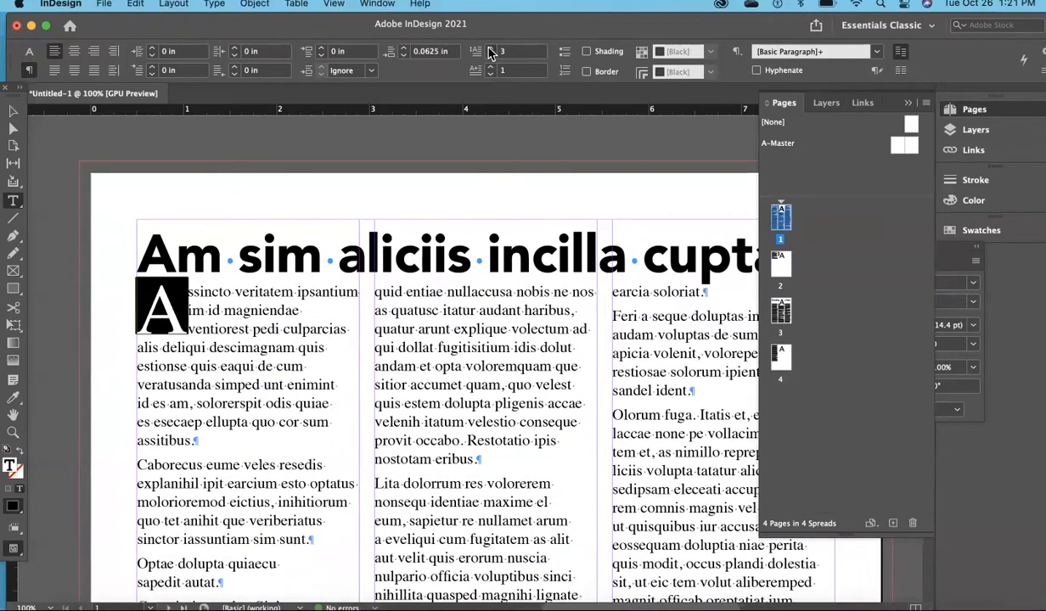
click(490, 48)
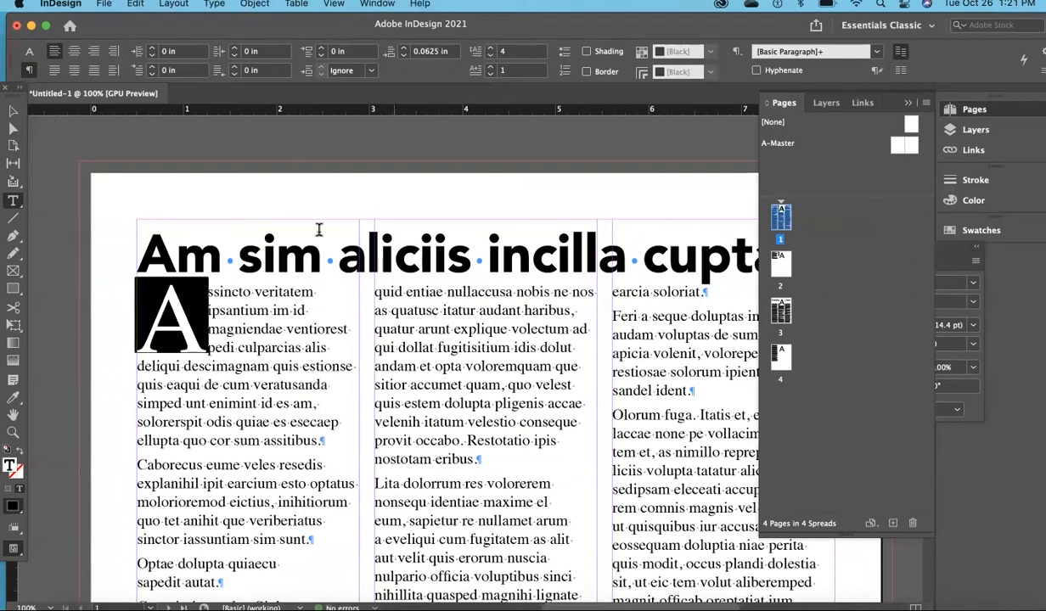
Try a left indent of 0.125 in on the drop-cap paragraph and reset it to 0 in.
click(157, 313)
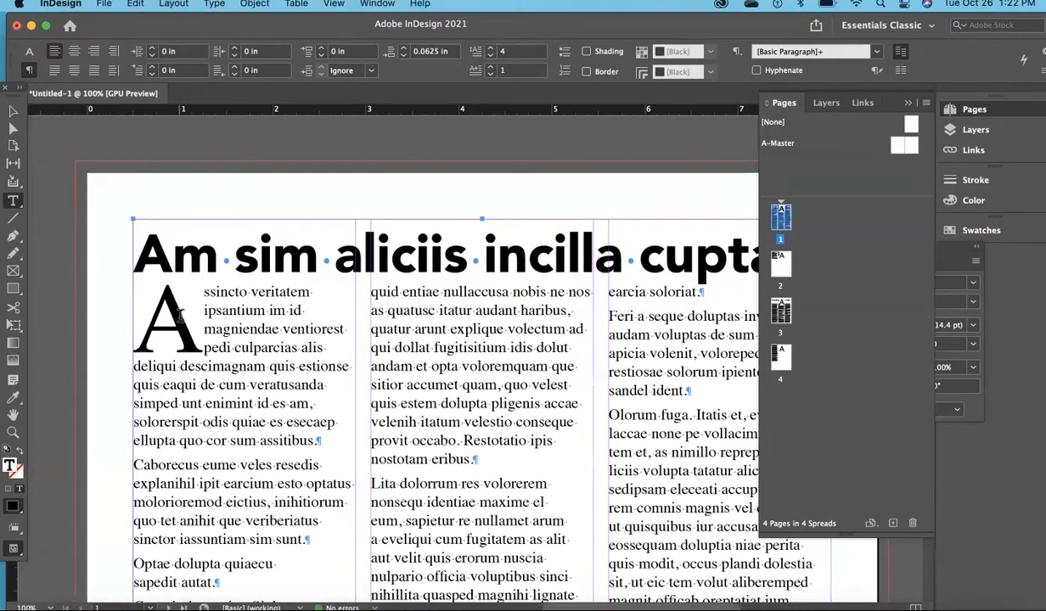
key(shift+Left)
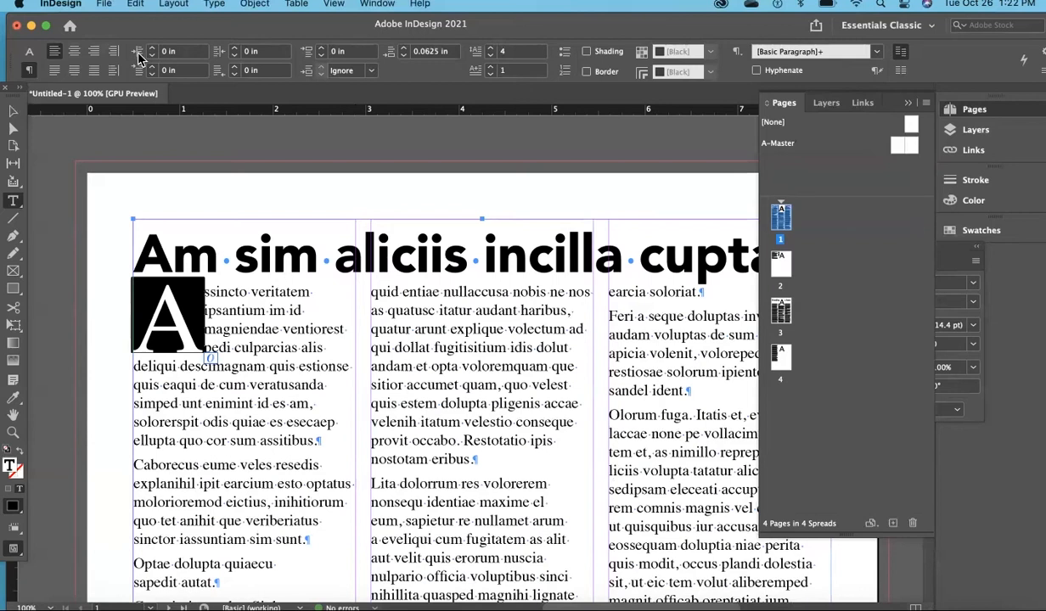
click(152, 49)
click(152, 49)
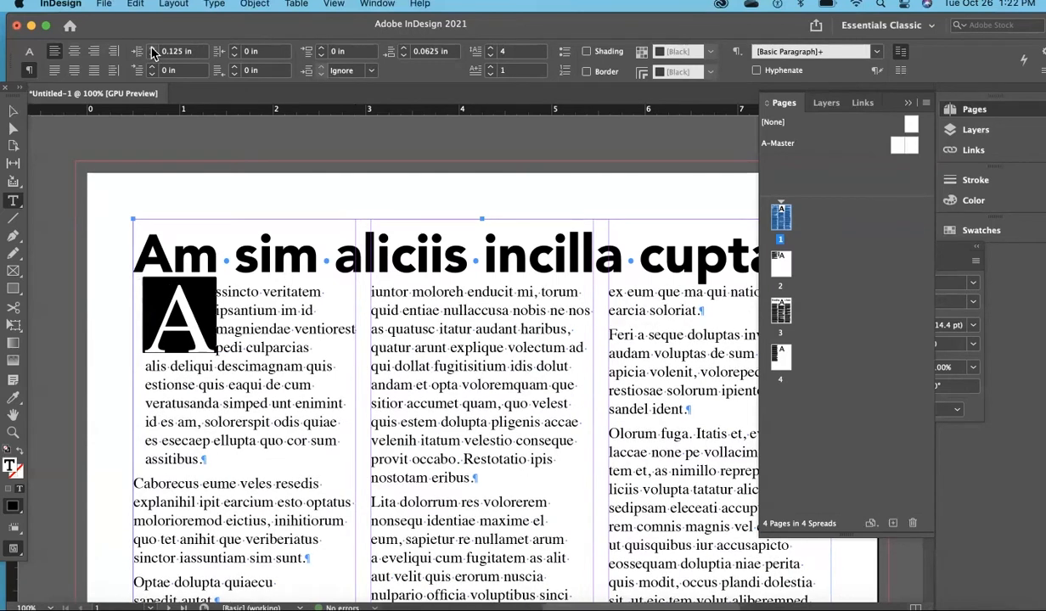
click(152, 54)
click(152, 55)
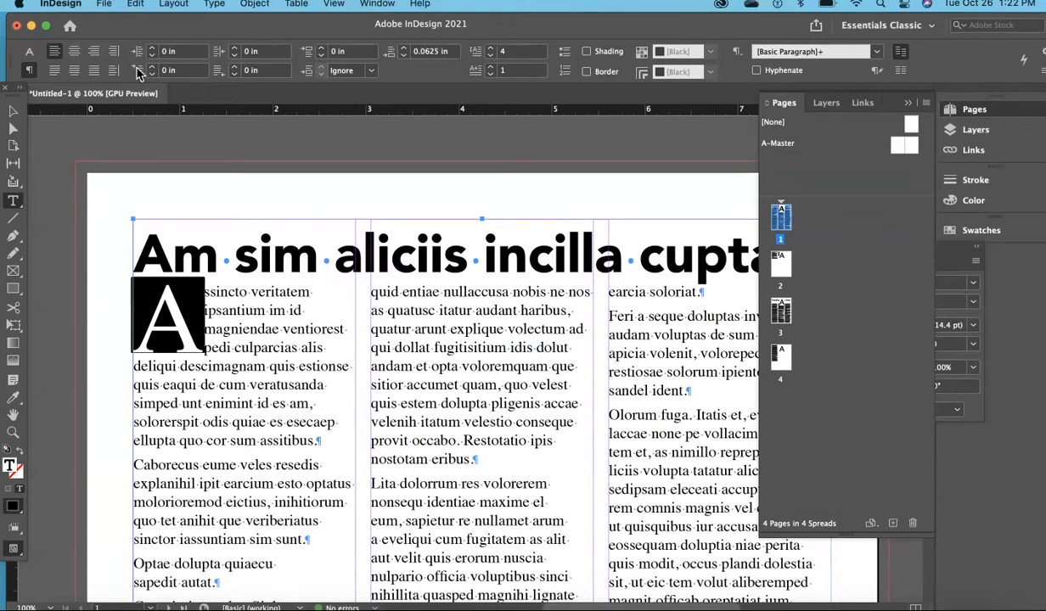
Try a first-line left indent of 0.125 in on the drop-cap paragraph and reset it to 0 in.
click(152, 68)
click(153, 73)
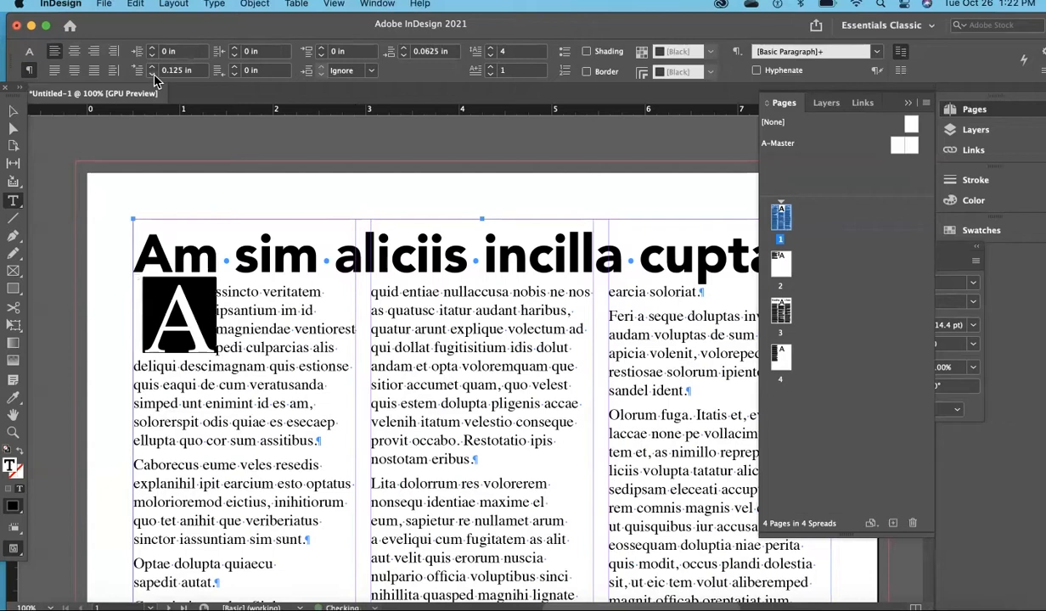
click(155, 75)
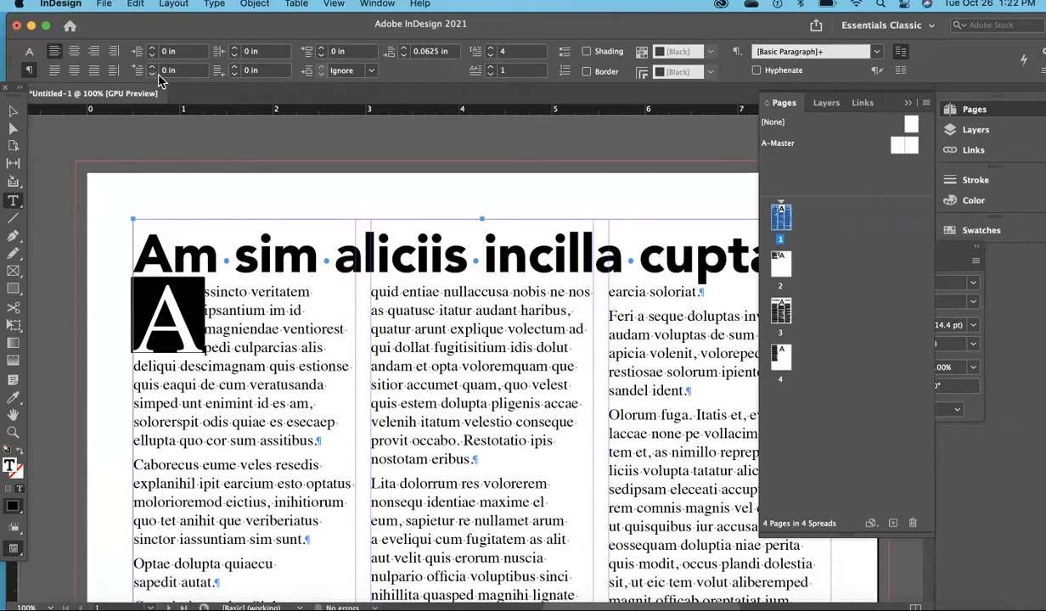